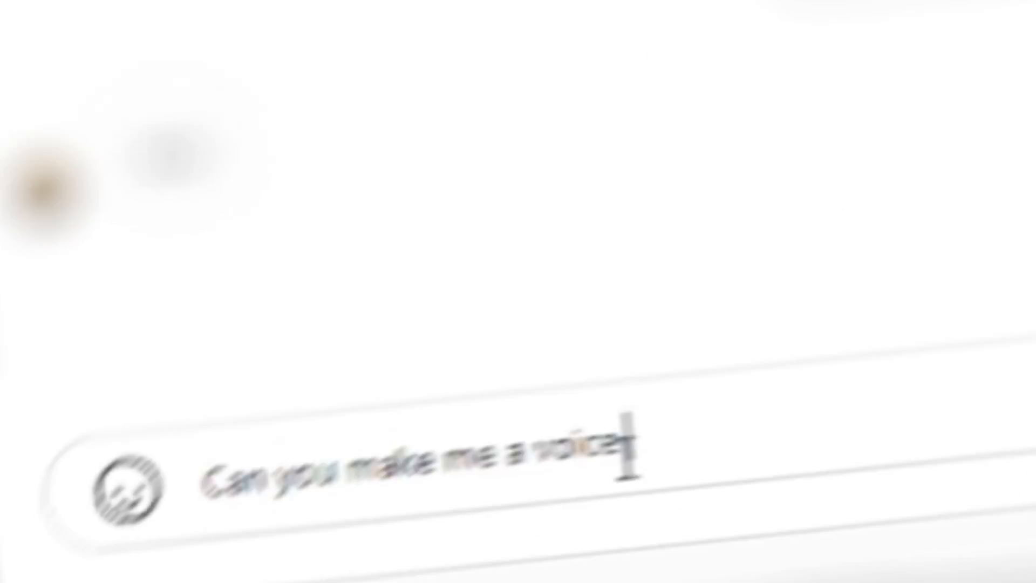
Finish and send the chat message "Can you make me a voice tag?"
type("tag?")
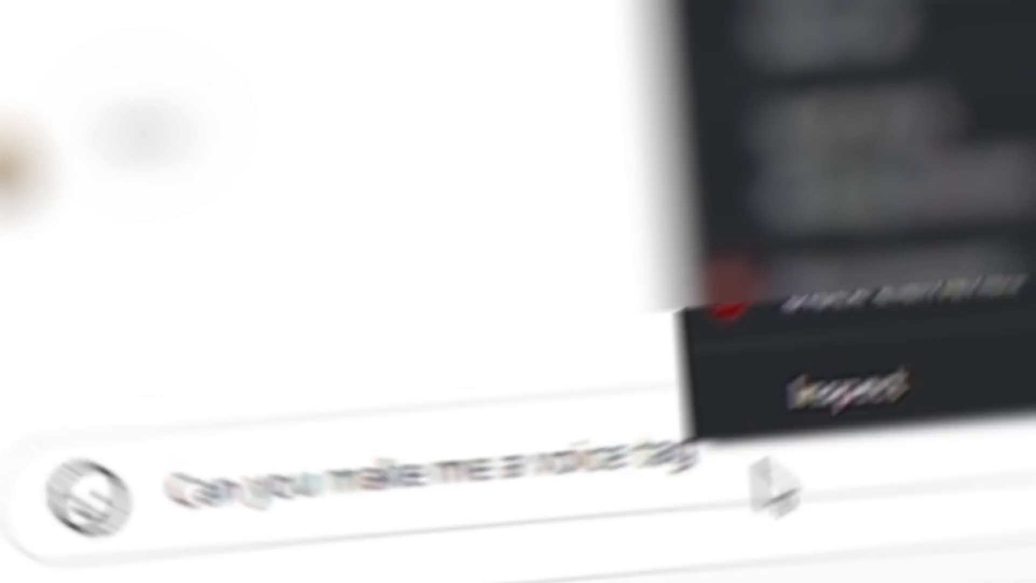
key("Return")
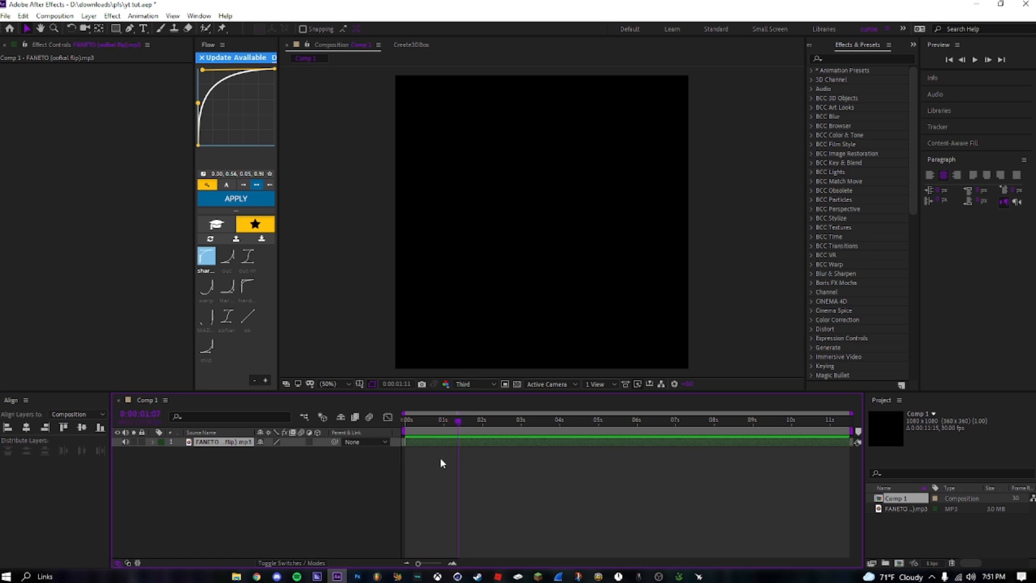
Keyframe the opening music clip's Audio Levels from -30 dB at its start to 0 dB at 0:00:03:12
left_click_drag(432, 463, 445, 466)
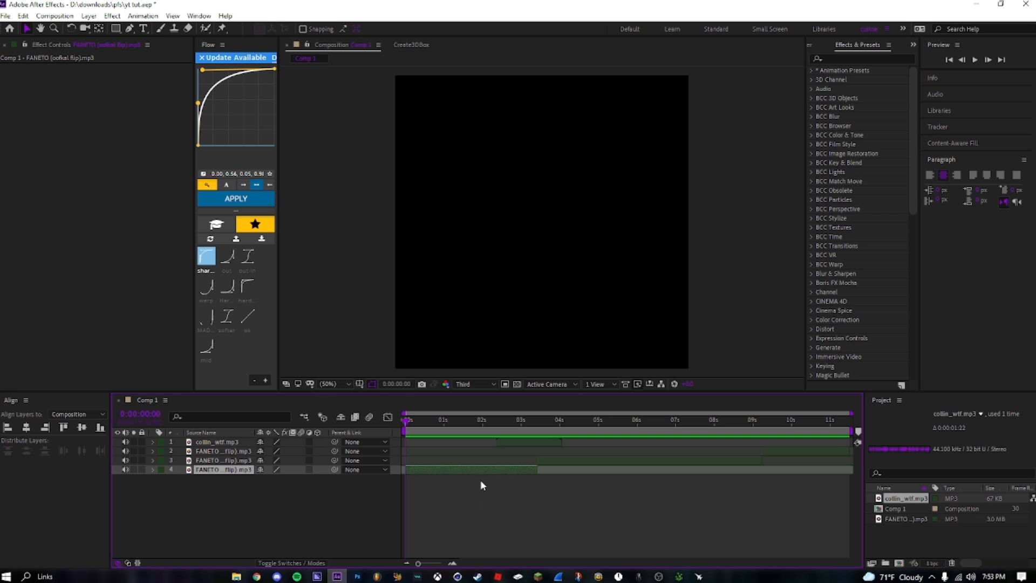
key("l")
key("l")
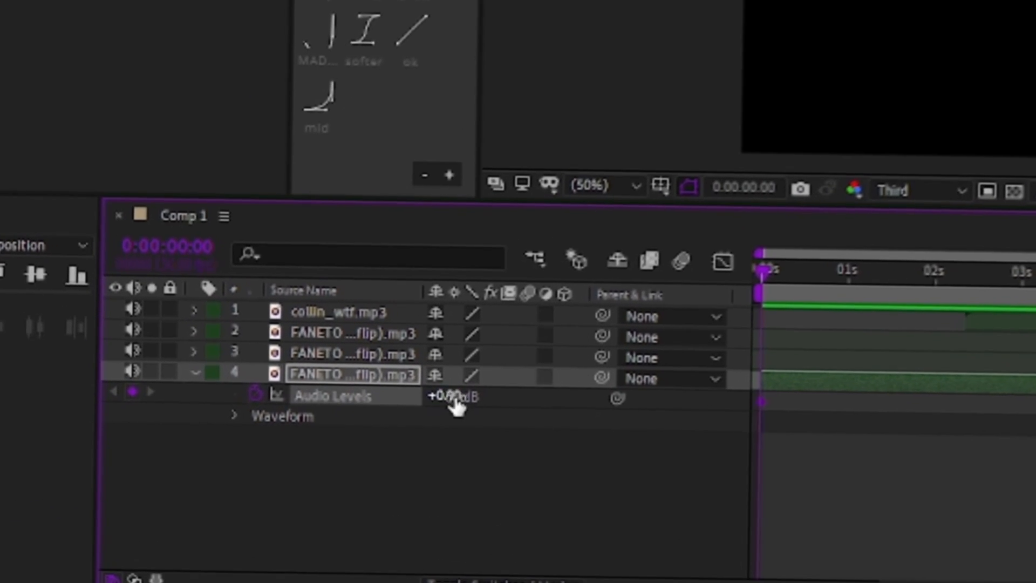
type("30")
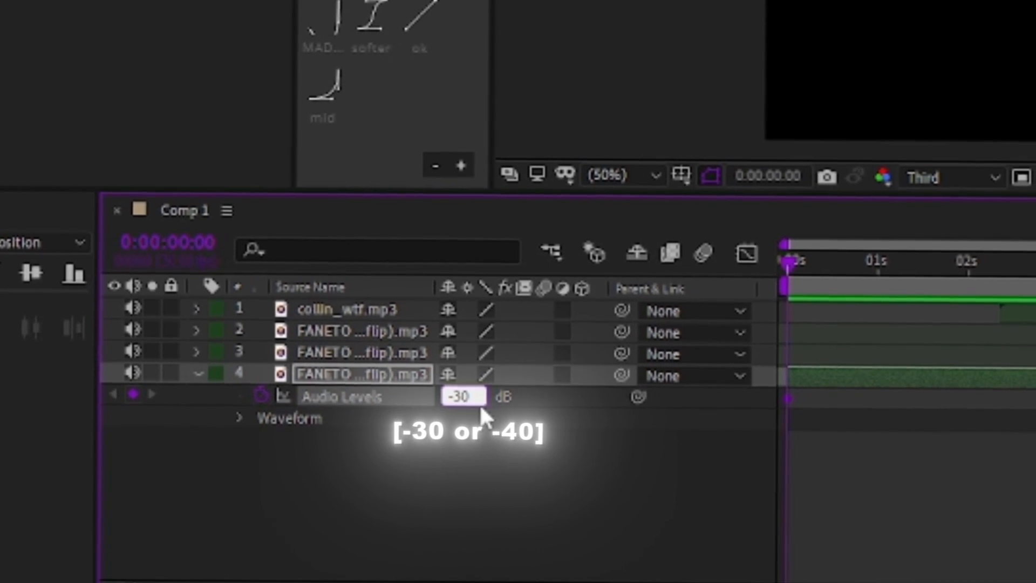
key("Return")
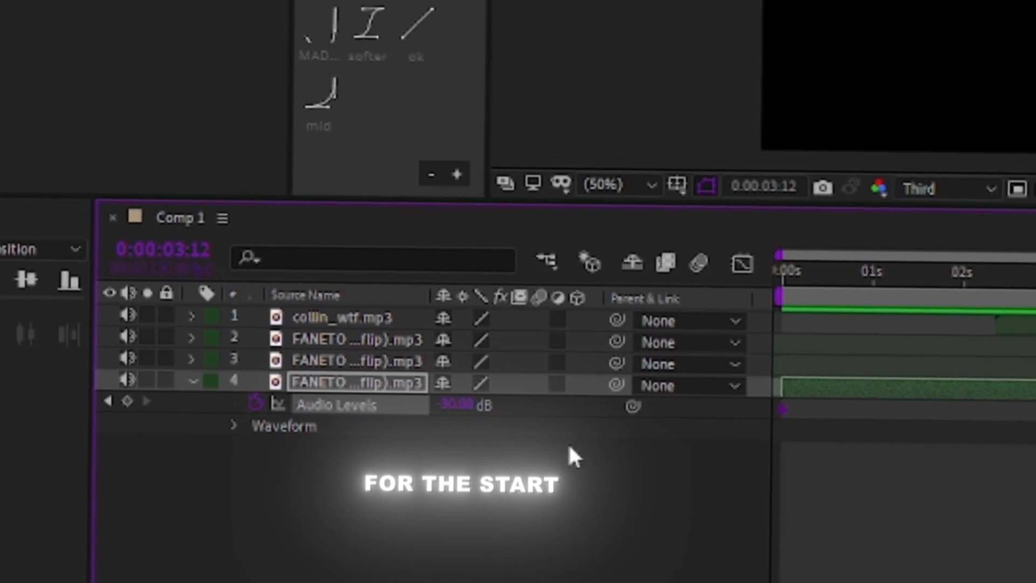
left_click(468, 399)
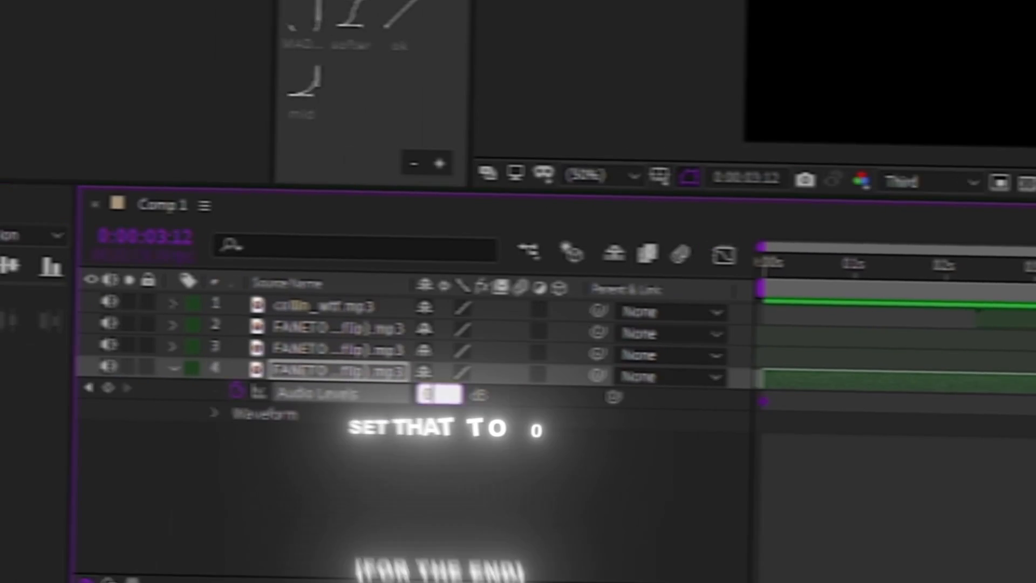
type("0")
key("Return")
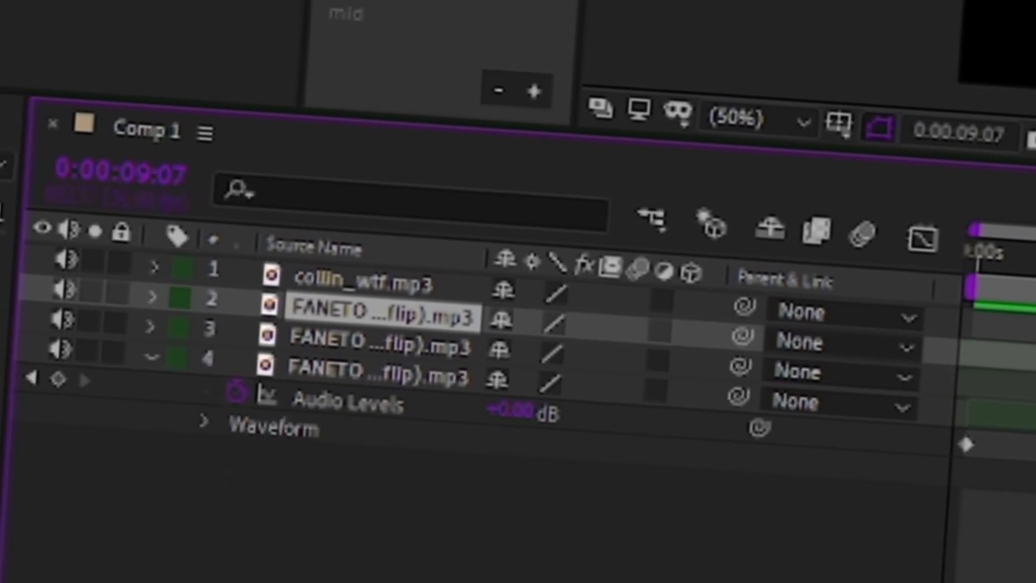
Show the closing music clip's Audio Levels and set the level to 0 dB
key("l")
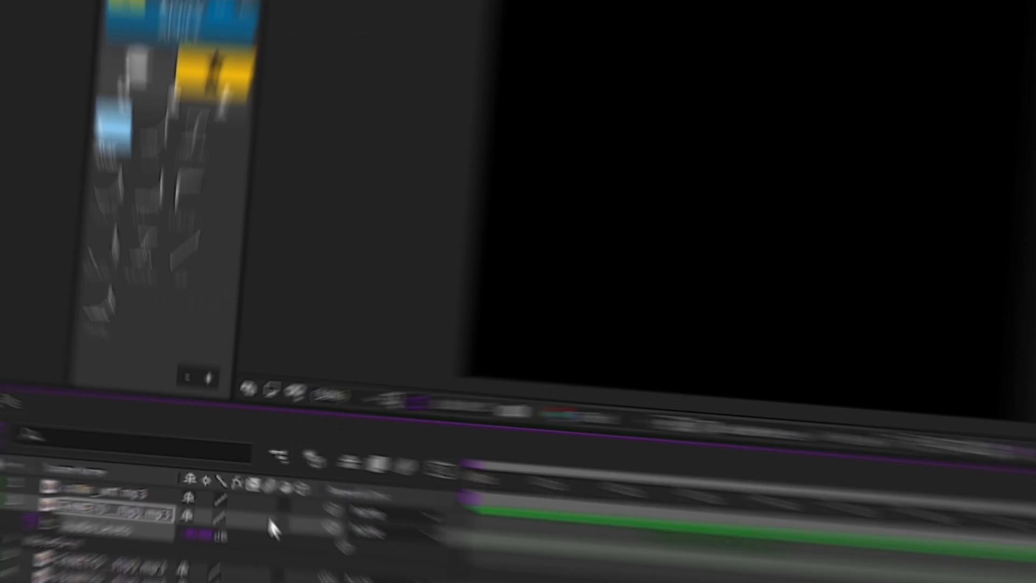
left_click(269, 461)
type("0")
key("Return")
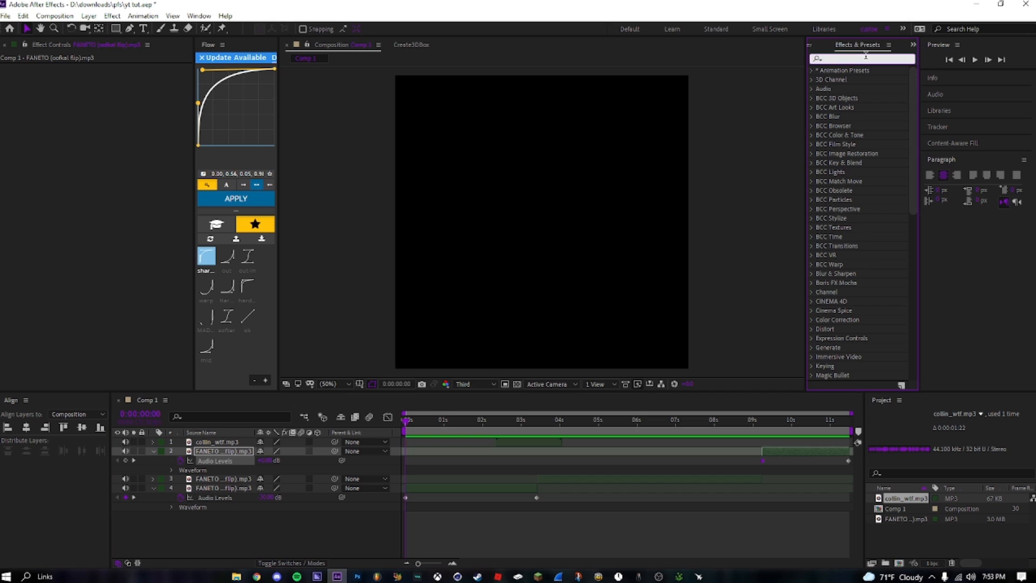
Find the Bass & Treble effect, apply it to the opening music clip and duplicate it there
type("bass")
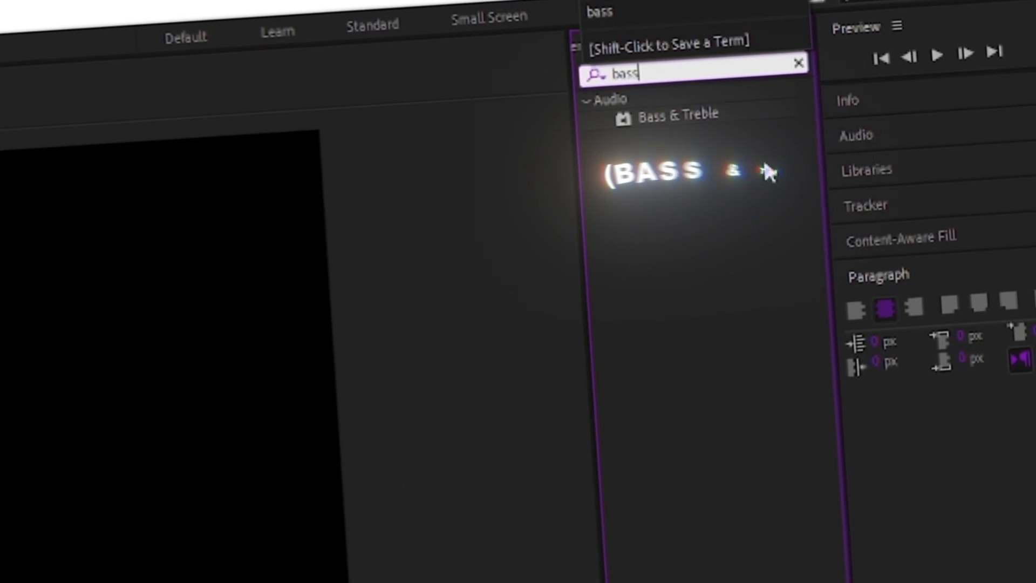
left_click_drag(711, 119, 705, 387)
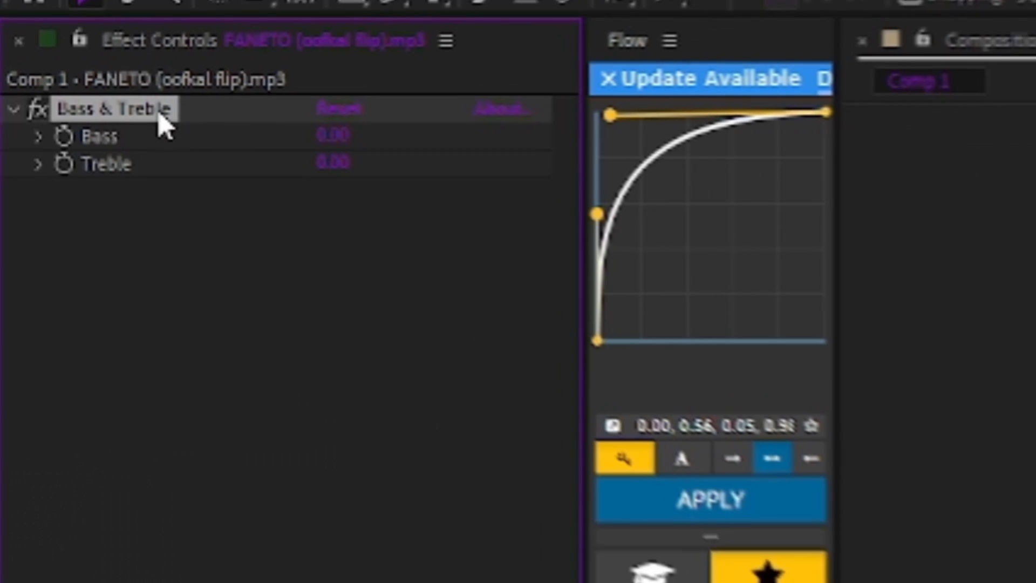
key("ctrl+d")
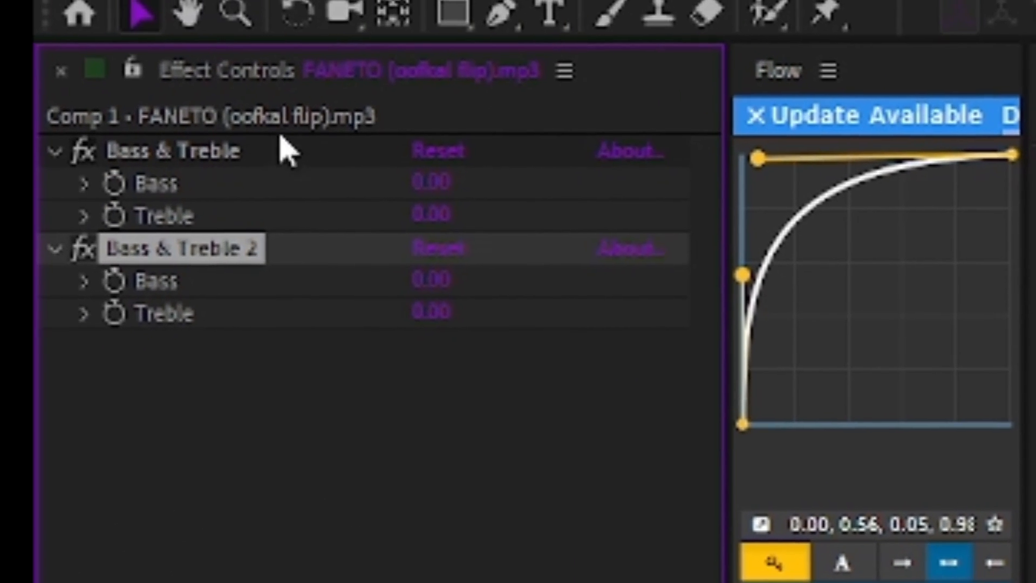
Set the first Bass & Treble effect on the opening clip to Bass 100 and Treble -100
left_click(462, 207)
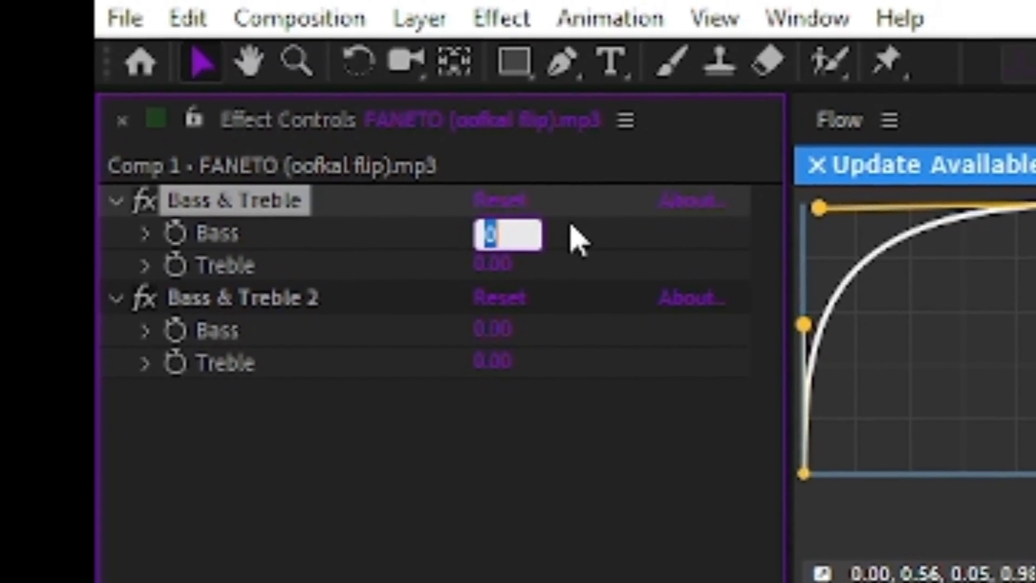
type("100")
key("Return")
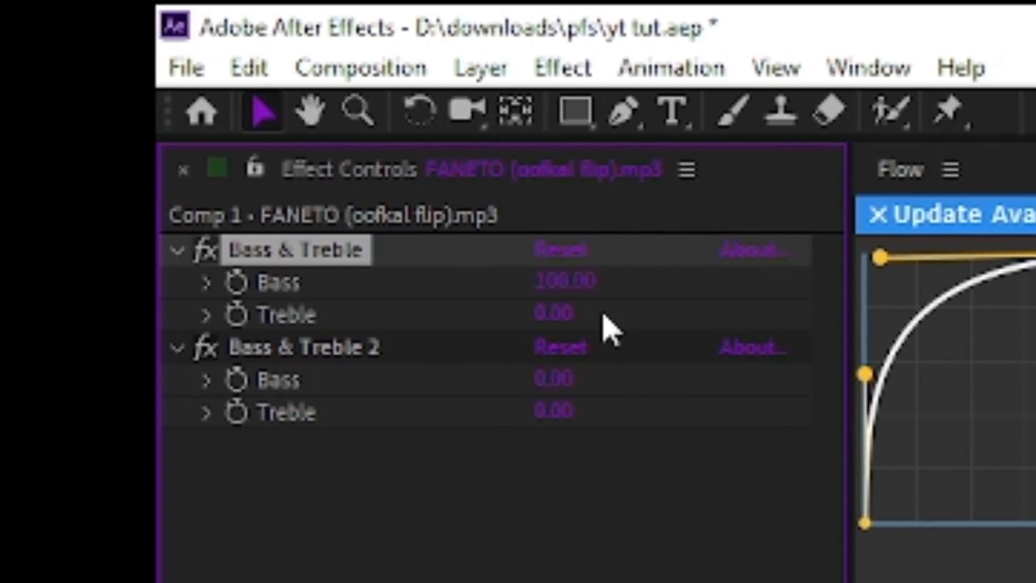
left_click(517, 291)
type("-100")
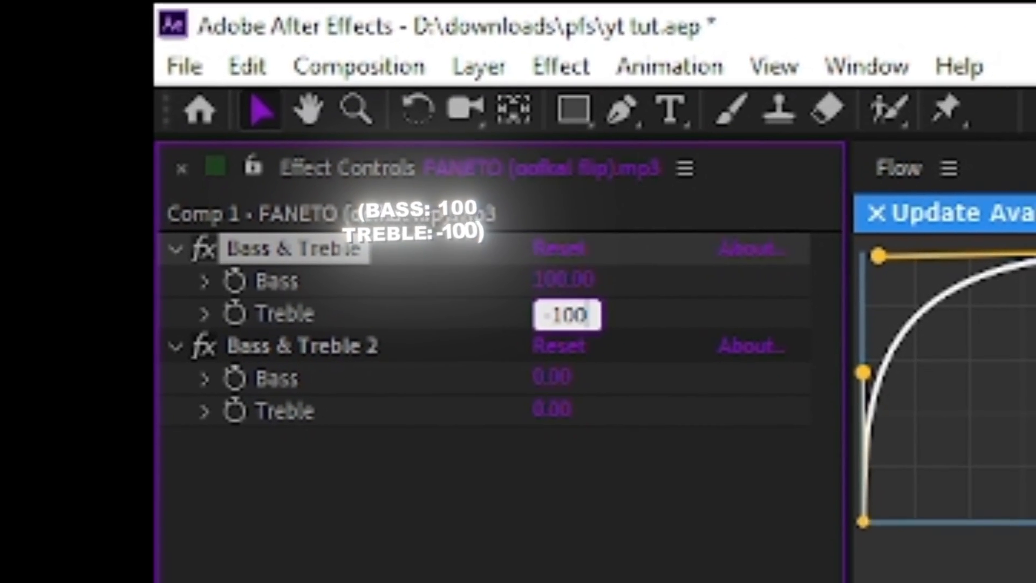
key("Return")
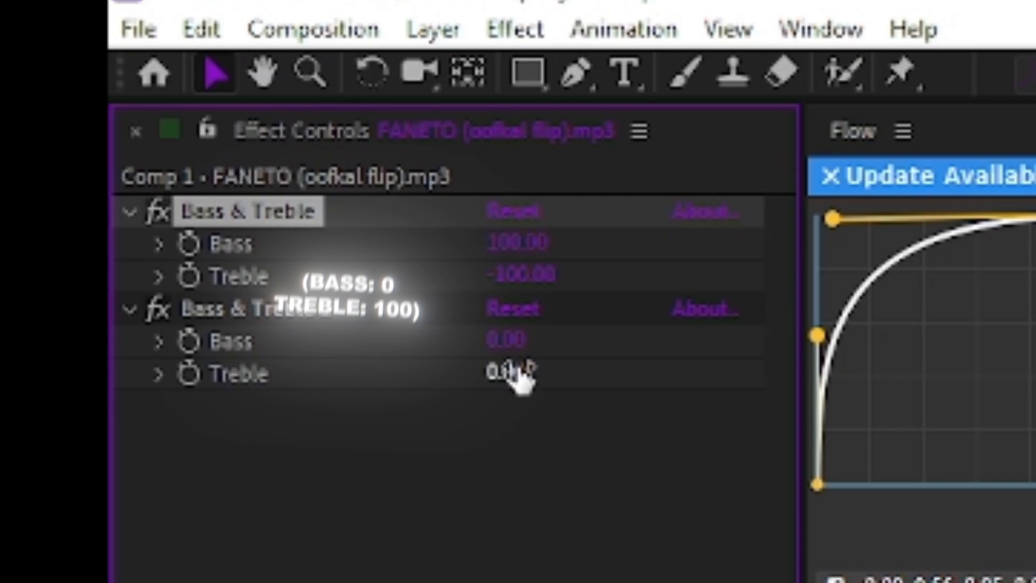
Set Treble to -100 in the second Bass & Treble effect and play back the opening section
left_click(522, 385)
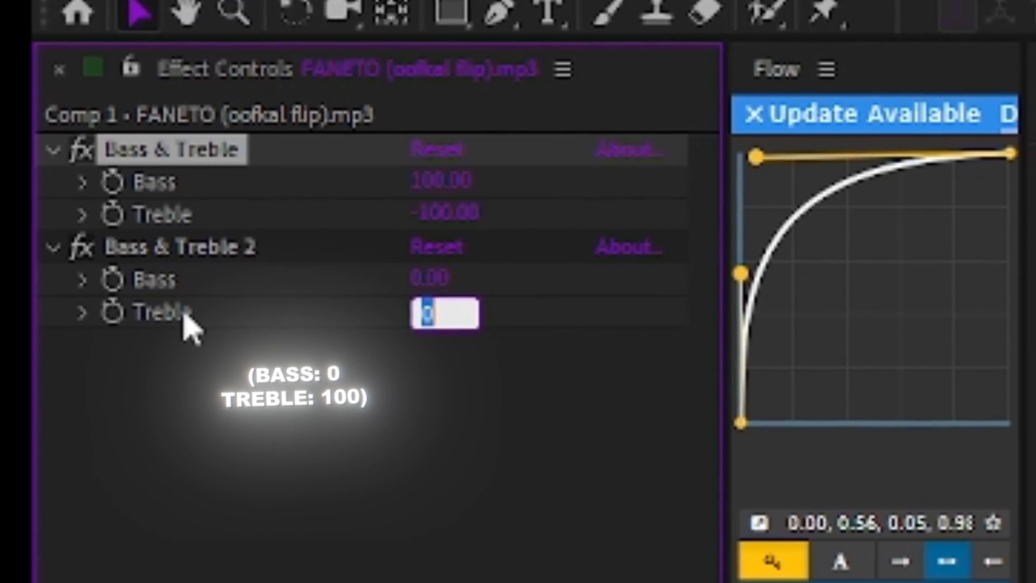
type("-100")
key("Return")
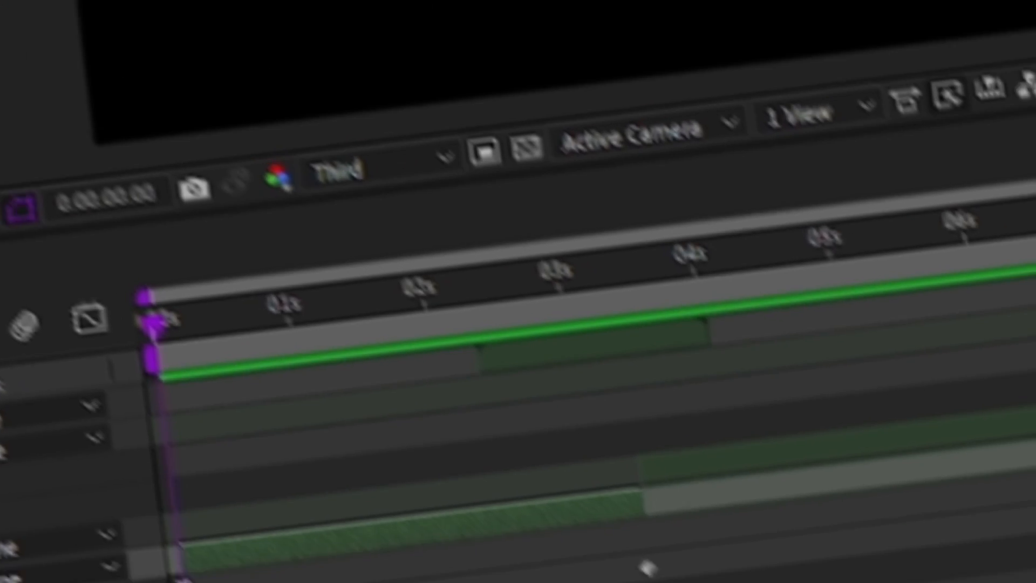
key("space")
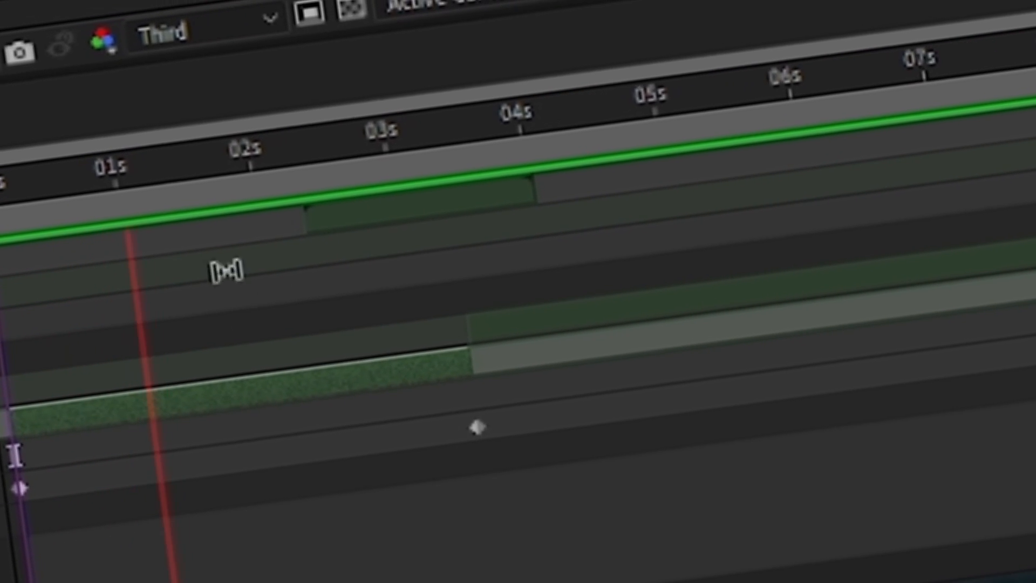
key("space")
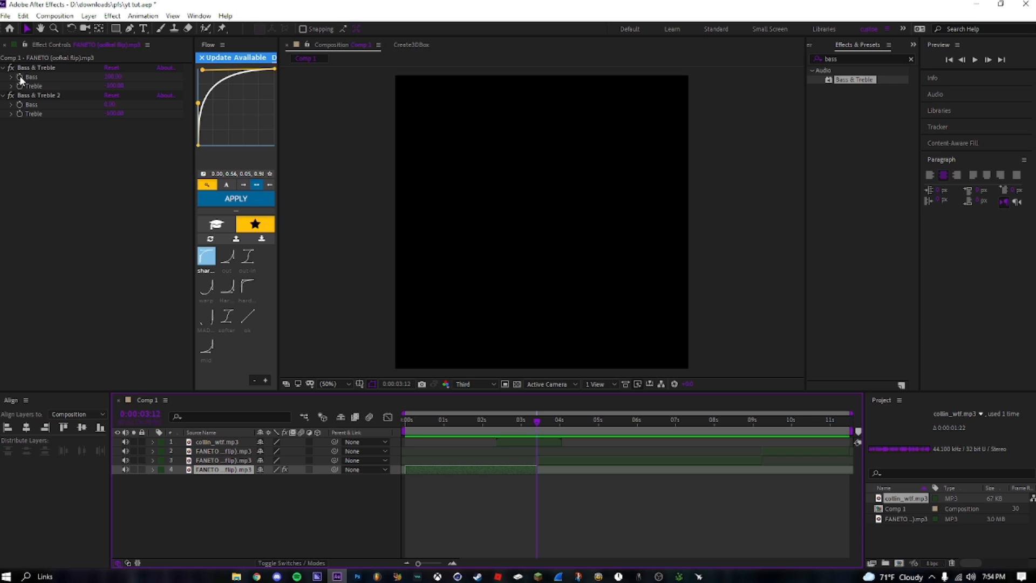
Keyframe the opening clip's Bass and Treble values to 0 in both Bass & Treble effects at 0:00:03:12
left_click(39, 95)
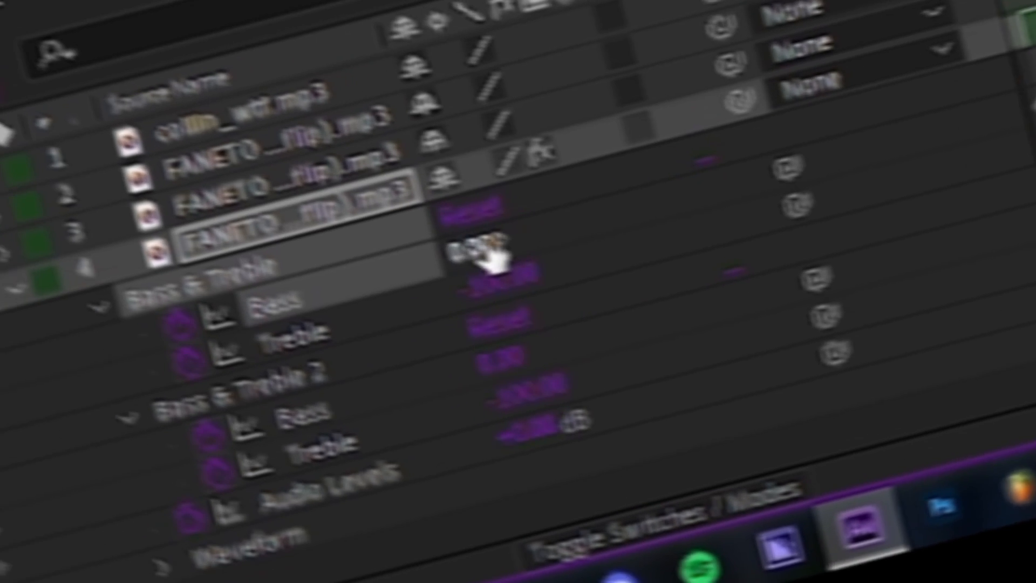
left_click(499, 273)
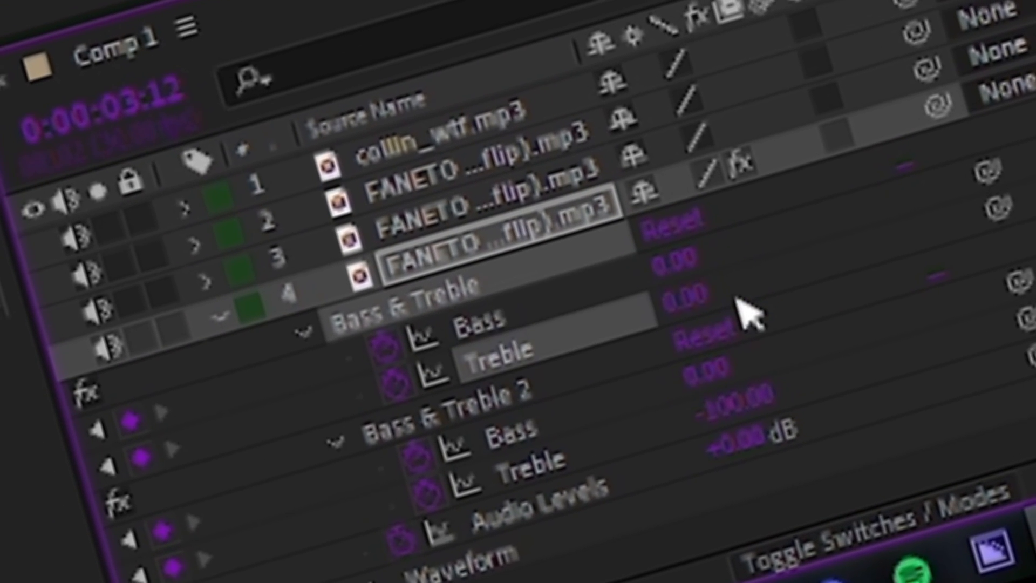
type("0")
key("Return")
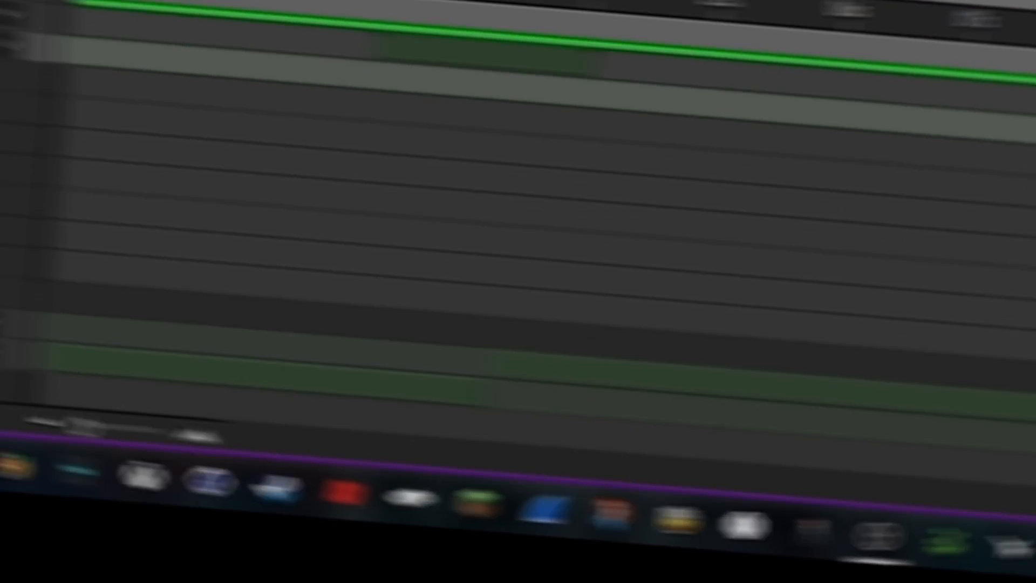
Set Bass and Treble to 0 in the closing clip's first Bass & Treble effect and collapse the layer's properties
left_click(219, 227)
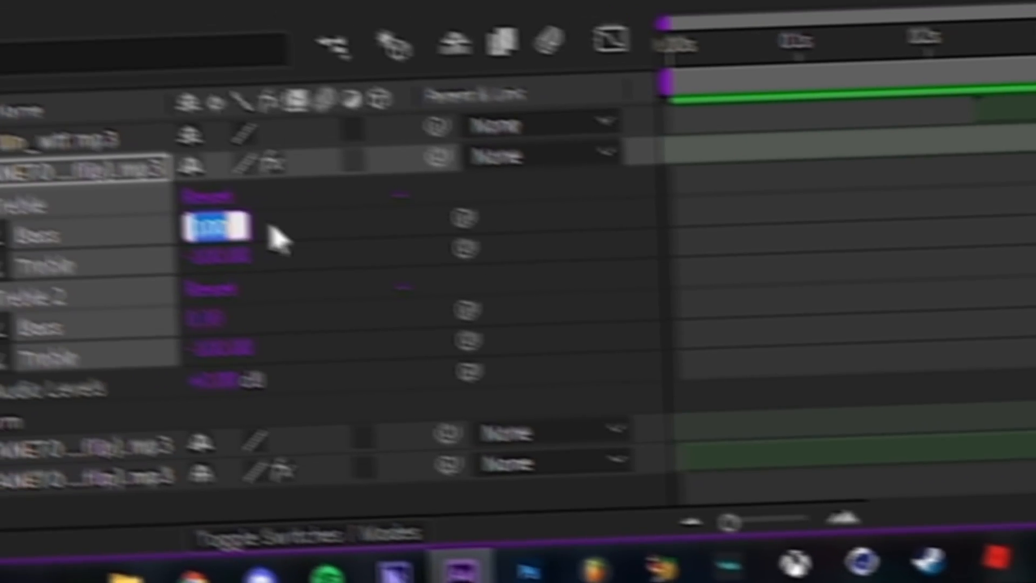
type("0")
key("Return")
left_click(454, 318)
type("0")
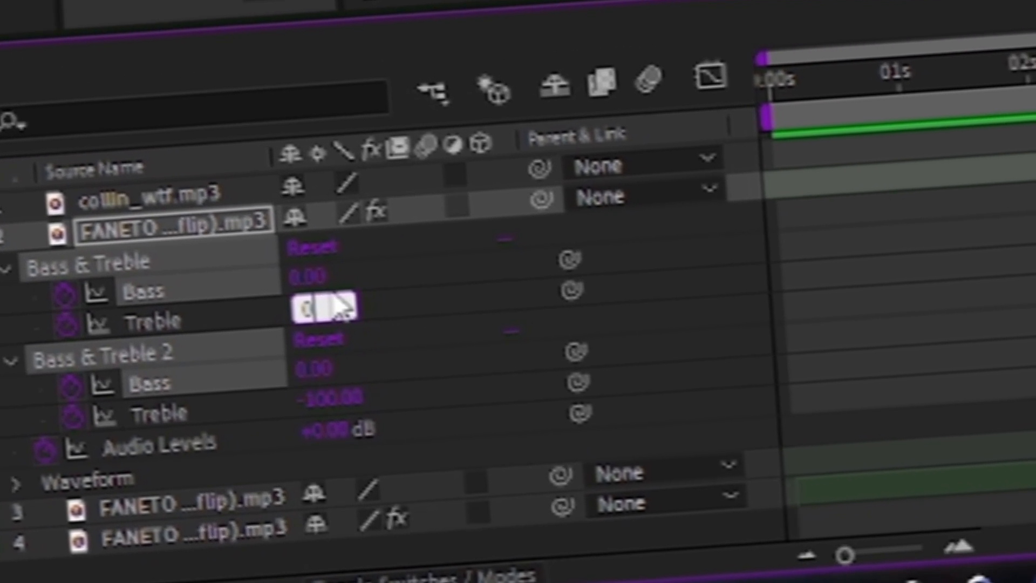
key("Return")
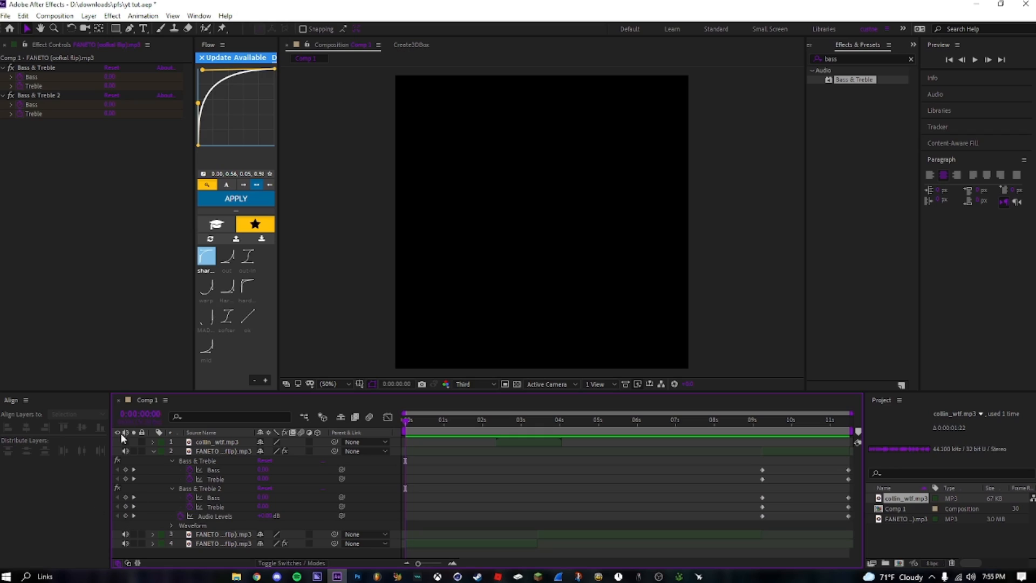
left_click(154, 451)
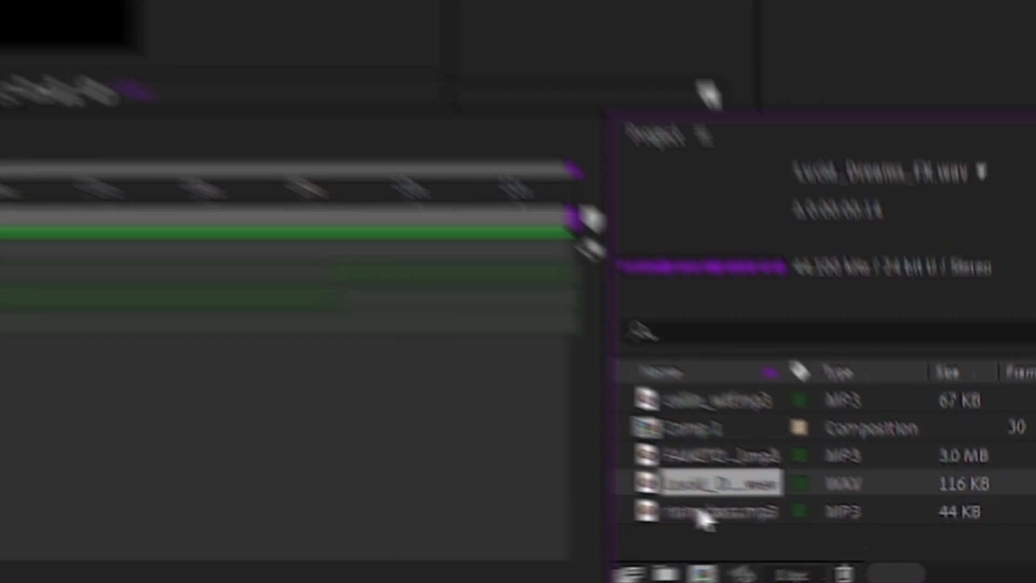
Add the rising bass.mp3 sound effect to the composition below the closing clip's layer, starting at 0:00:02:21
left_click(902, 540)
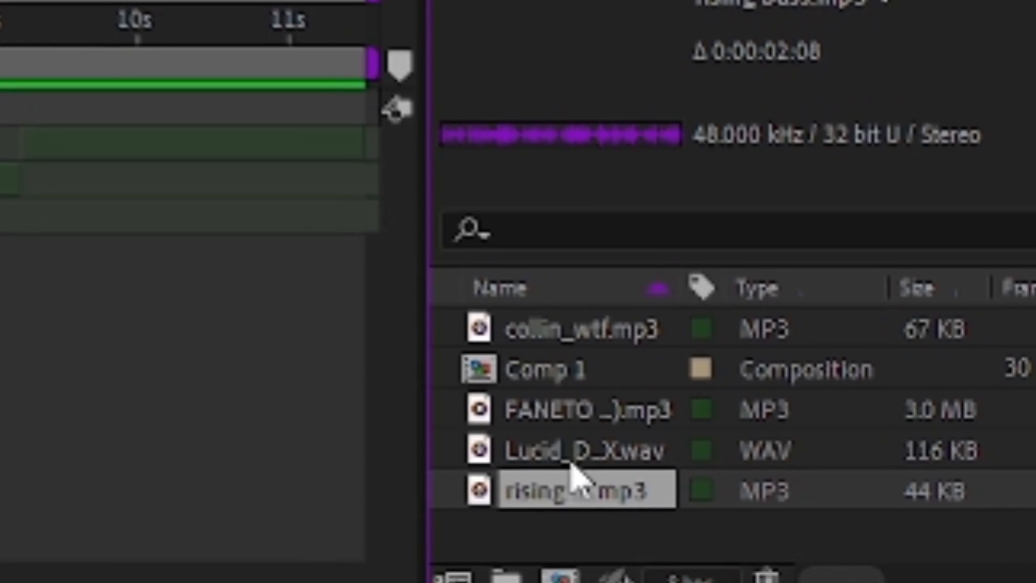
left_click(572, 463)
left_click(495, 501)
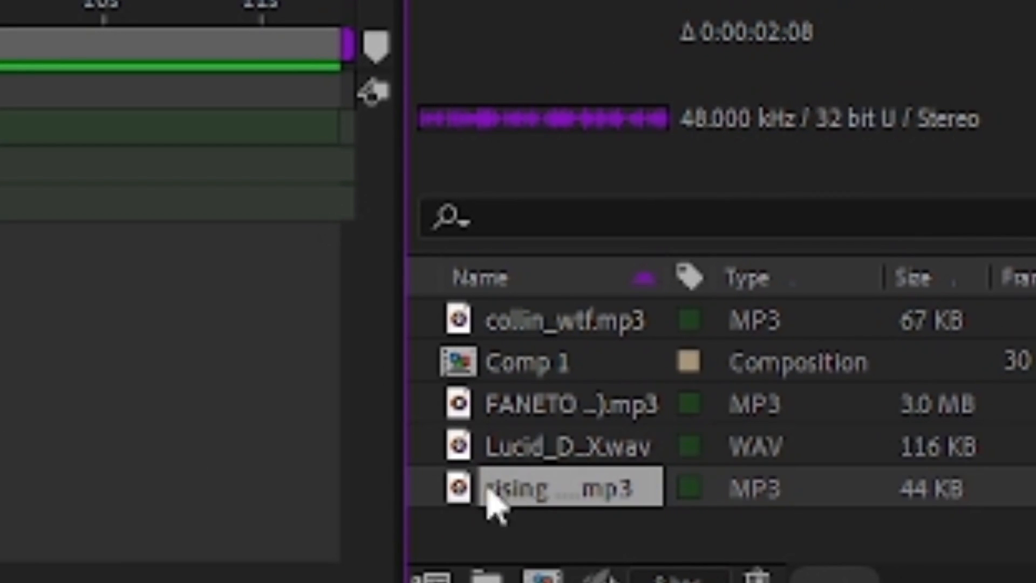
left_click(613, 463)
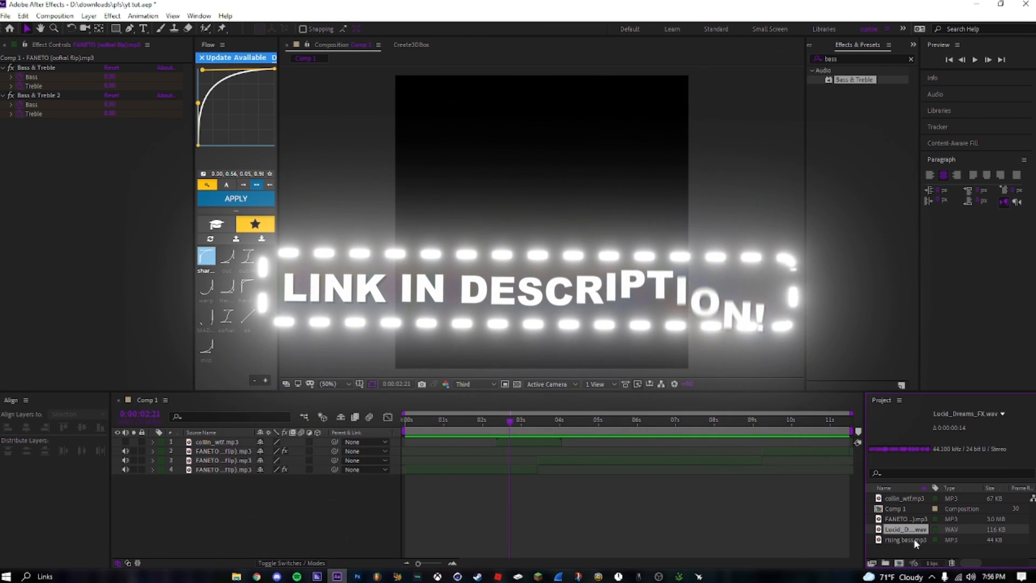
left_click(912, 539)
left_click_drag(912, 540, 136, 464)
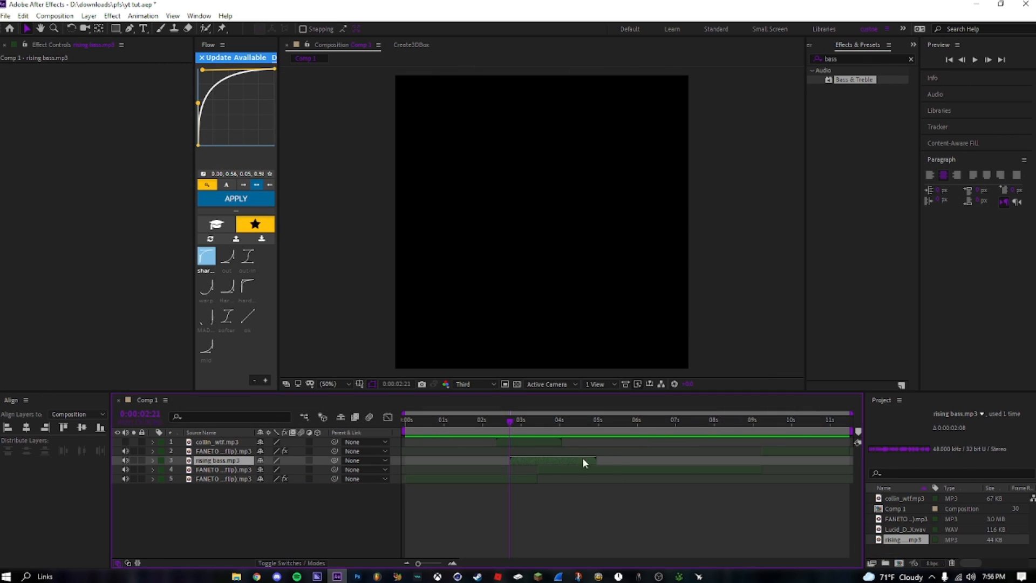
Play back the audio from 0:00:02:21 to hear the rising bass over the music transition
key("space")
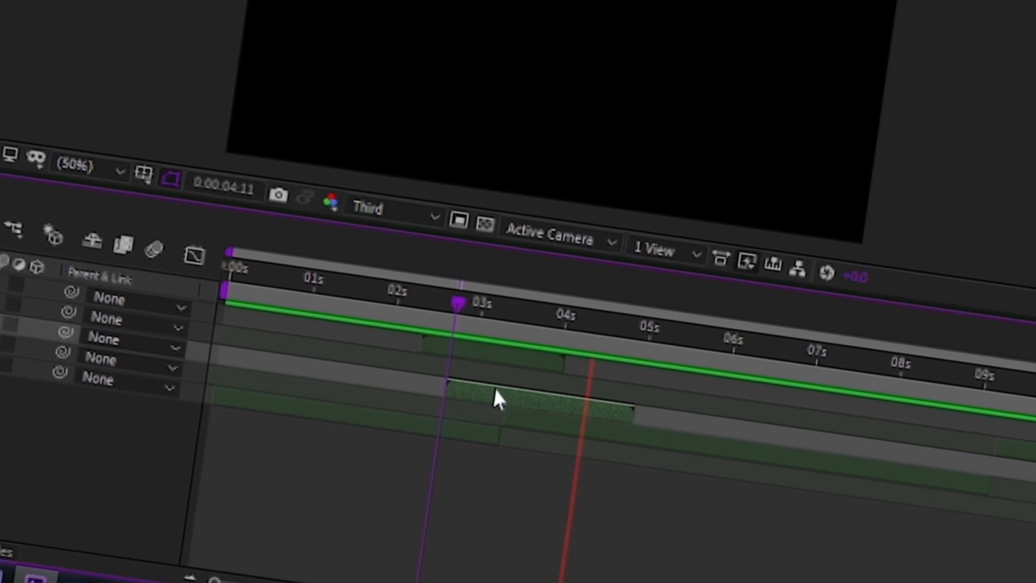
key("space")
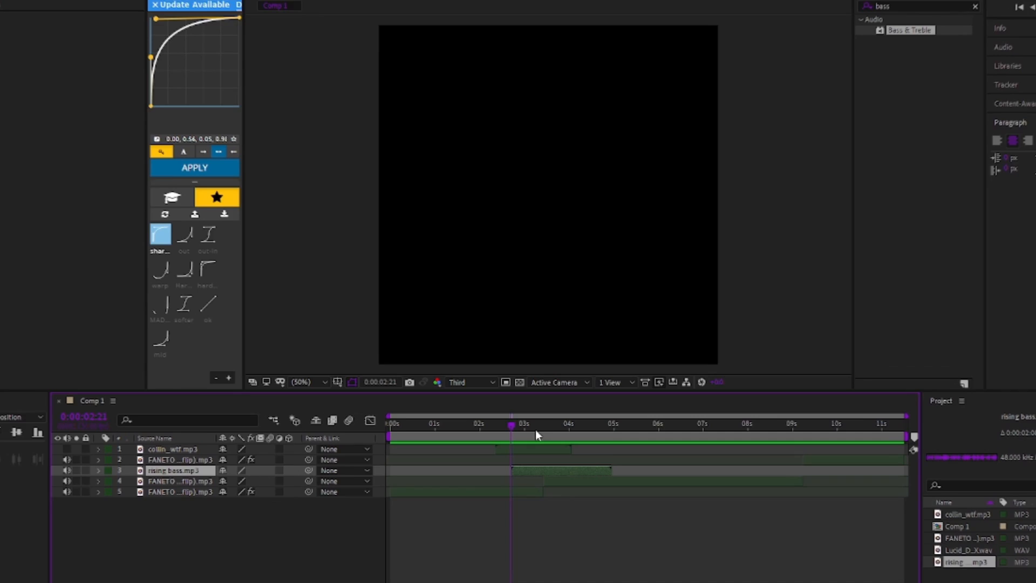
key("space")
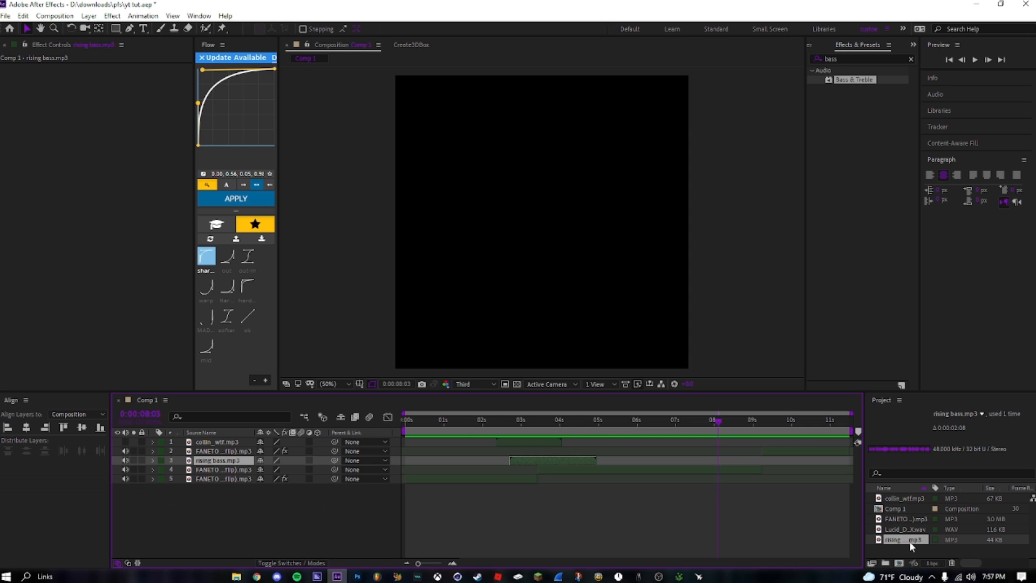
Add rising bass.mp3 to the composition a second time, above the closing music clip and starting just after 0:00:08:03
left_click_drag(910, 542, 726, 452)
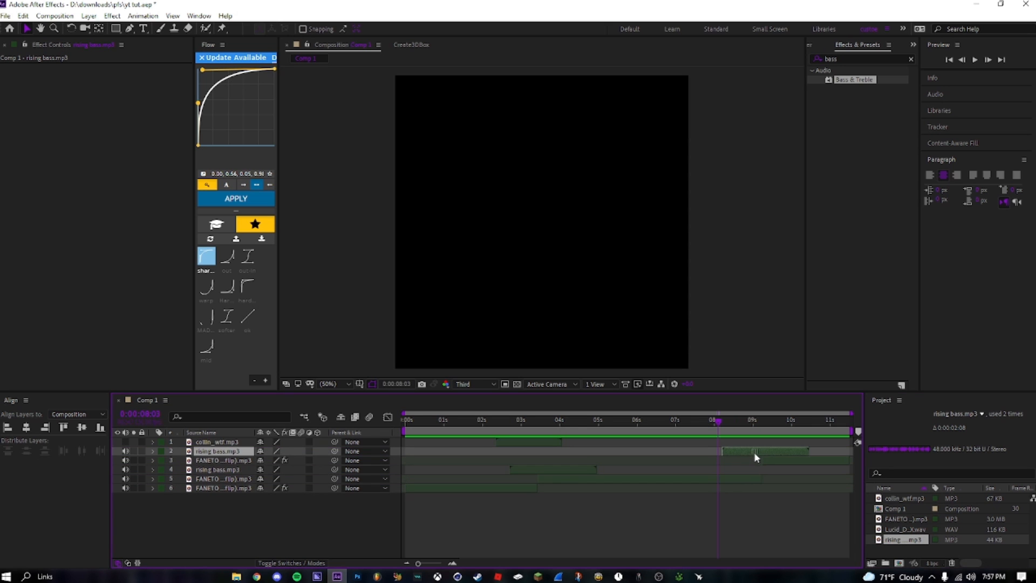
left_click(649, 505)
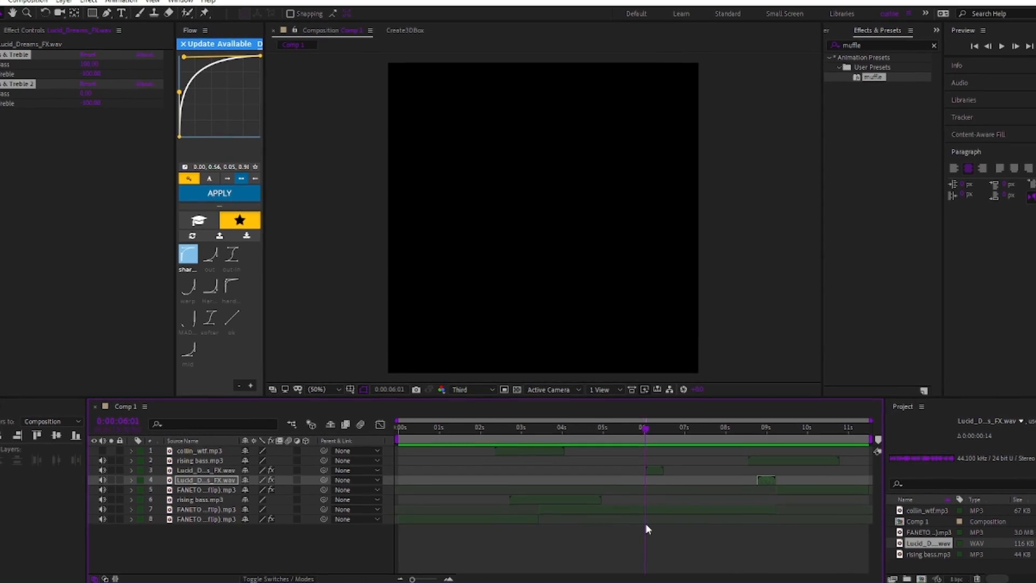
Return to the start of the composition and play back the soundtrack with its added sound effects and reverb
key("Home")
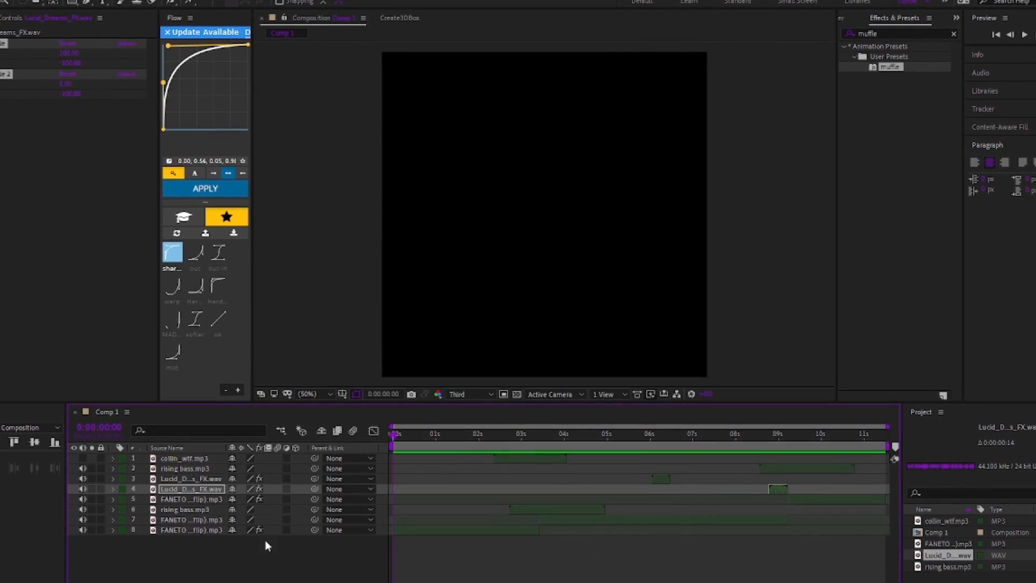
left_click(226, 539)
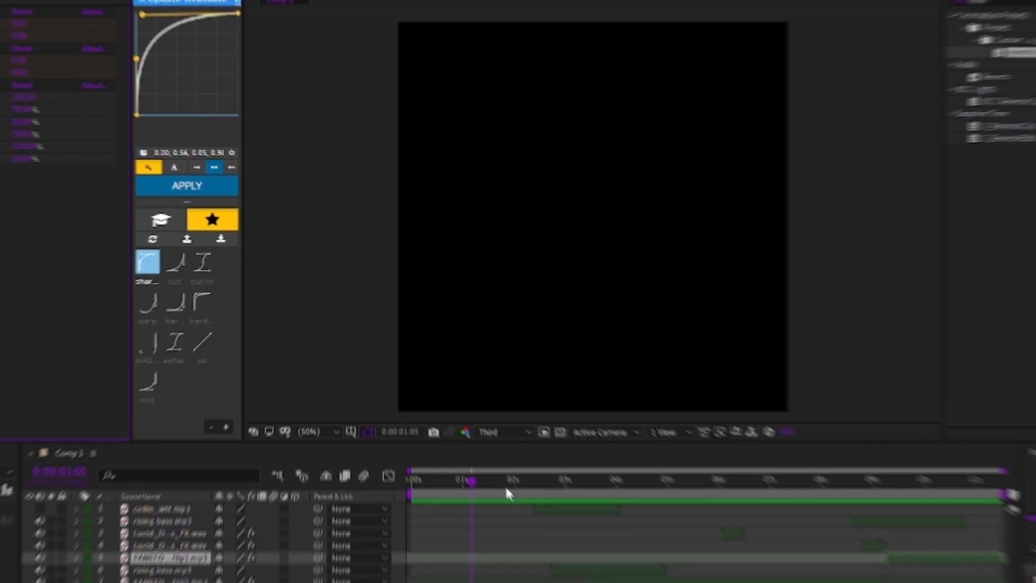
left_click_drag(471, 481, 428, 493)
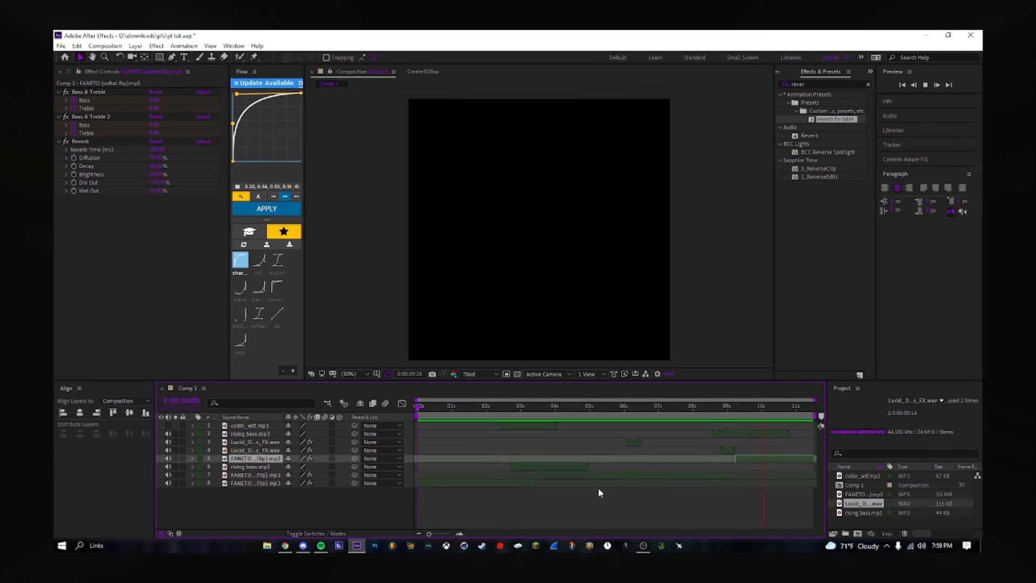
Unmute the collin_wtf.mp3 voice tag layer and play back the composition from the start
left_click(276, 434)
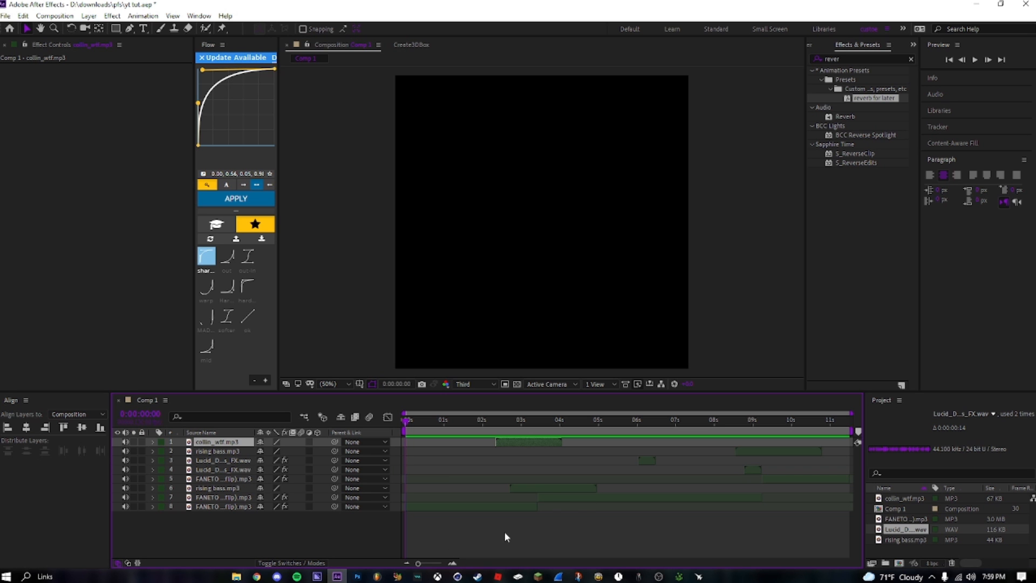
key("space")
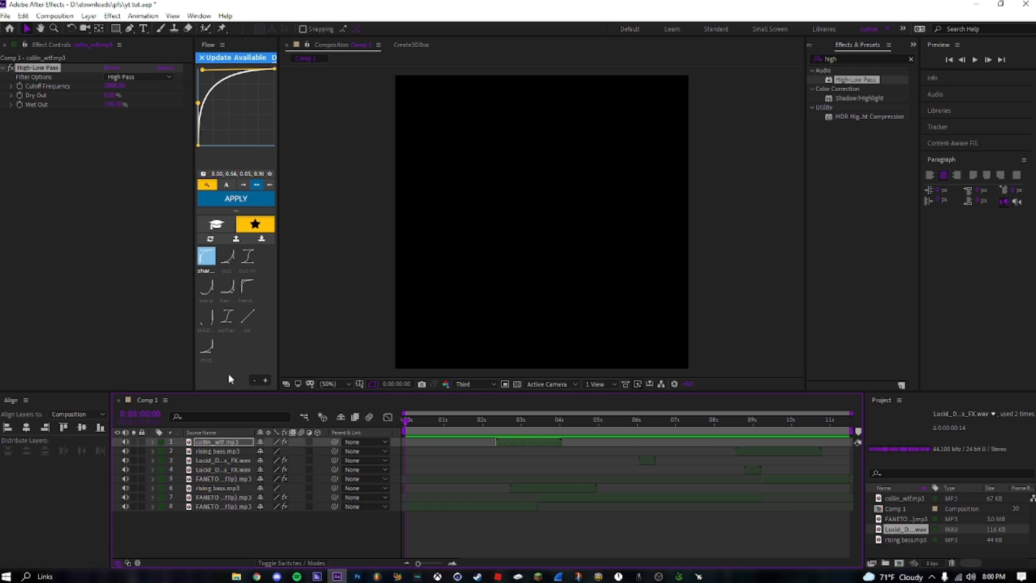
Export Comp 1 by adding it to the Adobe Media Encoder queue
left_click(7, 16)
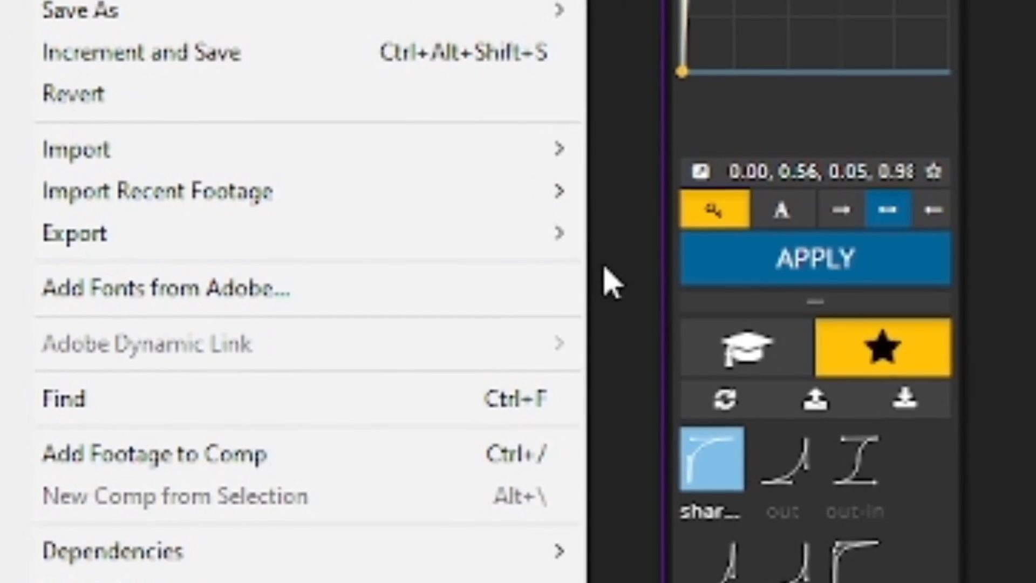
mouse_move(561, 233)
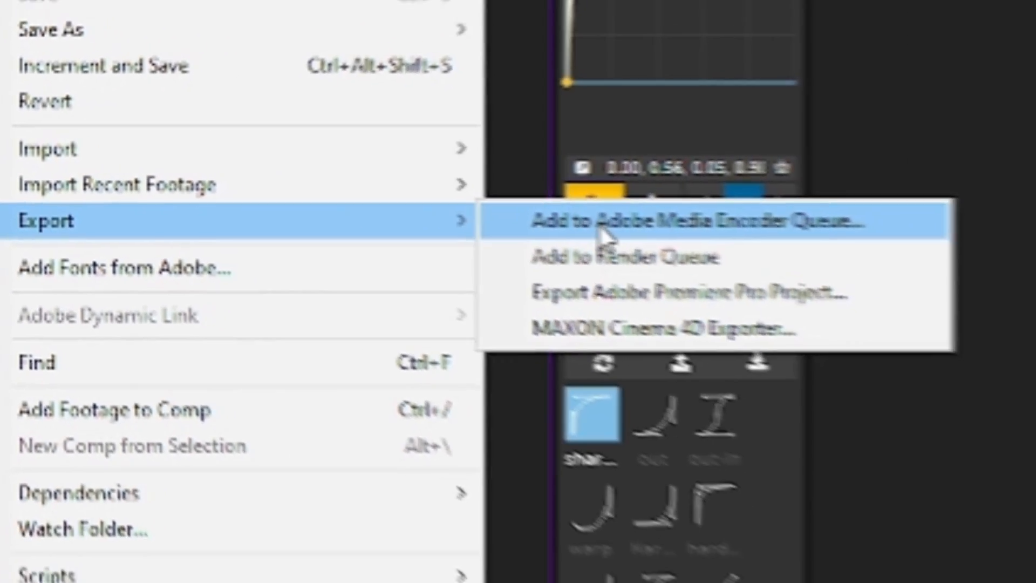
left_click(734, 249)
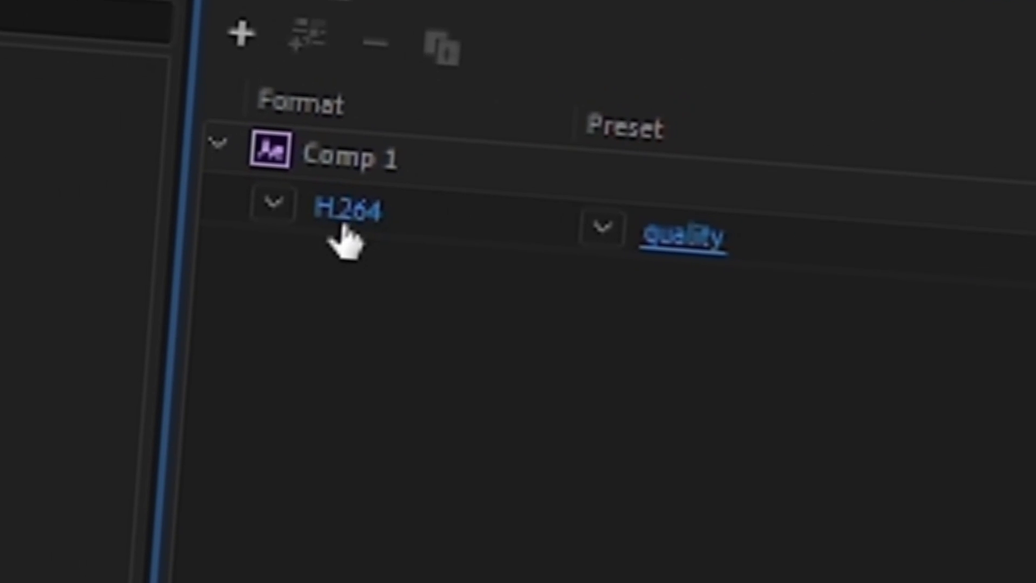
Change the queued Comp 1 export format from H.264 to MP3, accept the export settings and encode the file
left_click(343, 226)
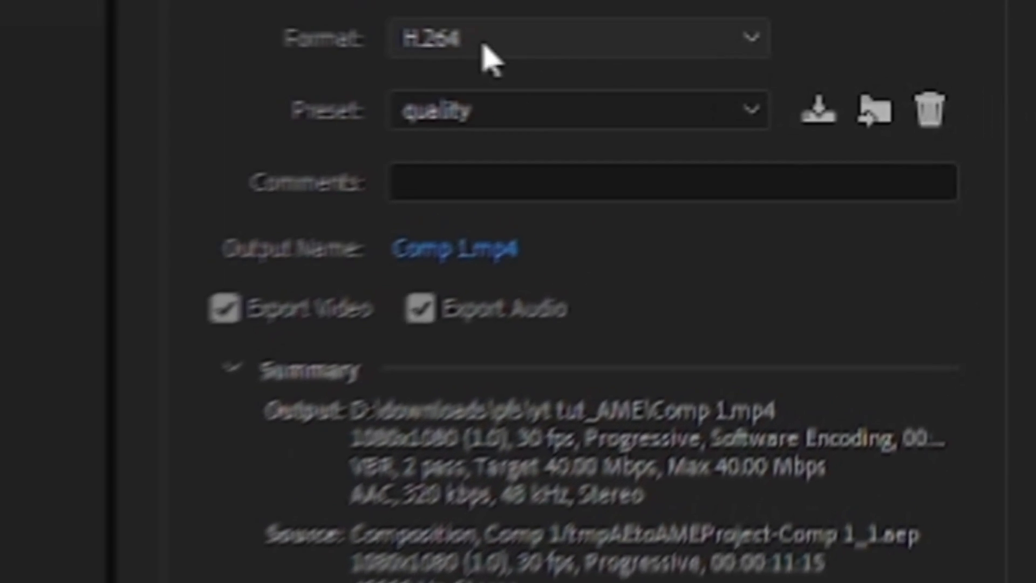
left_click(846, 54)
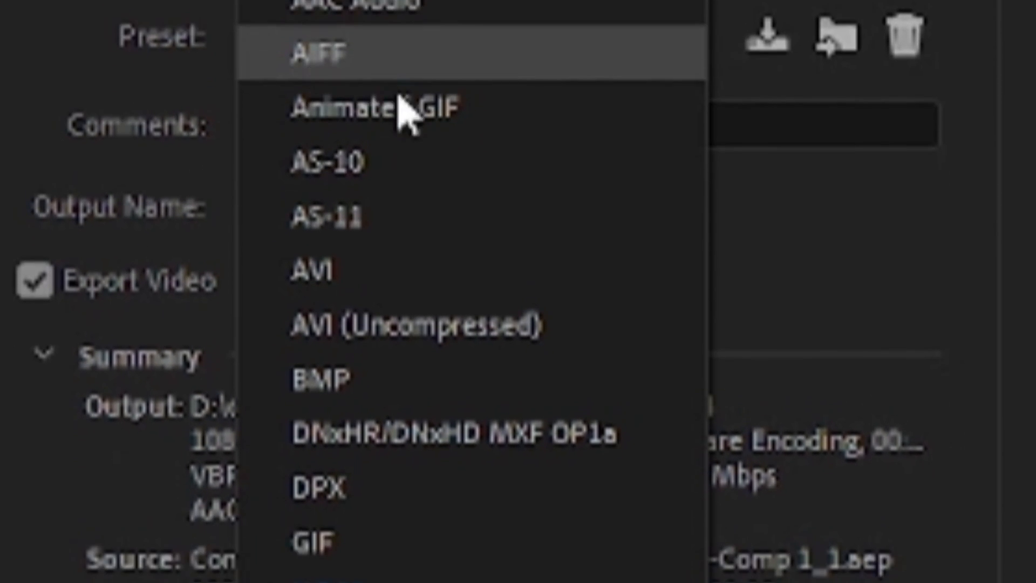
left_click(415, 540)
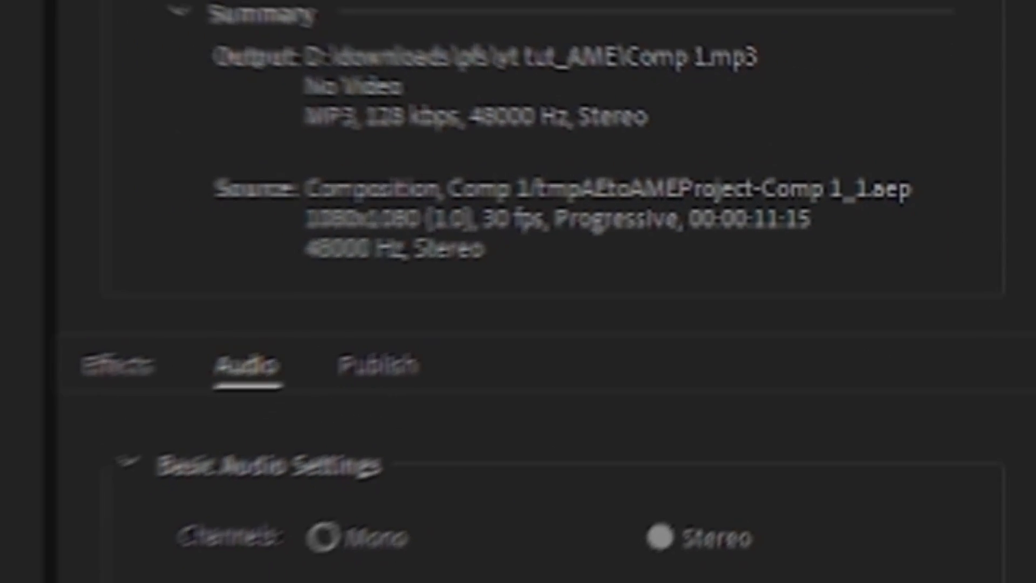
left_click(796, 543)
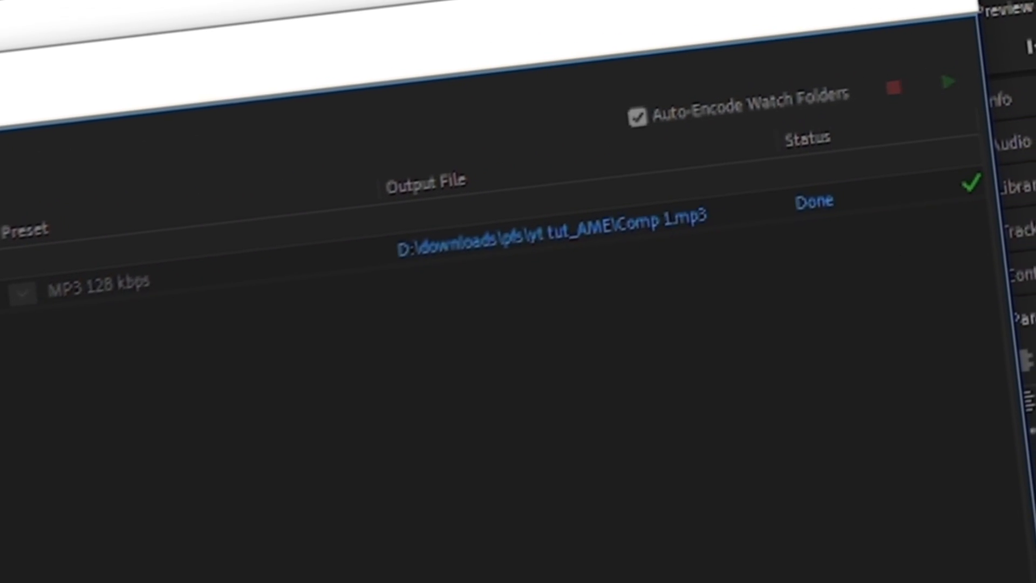
Bring the exported Comp 1.mp3 into After Effects as the composition's lowest layer and delete all the original audio layers above it
left_click(555, 111)
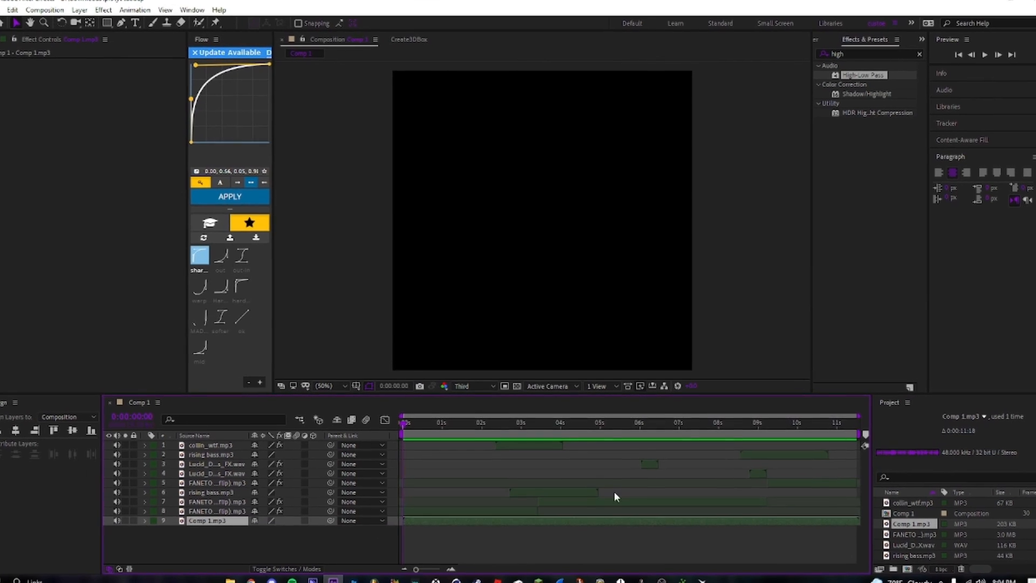
left_click(518, 512)
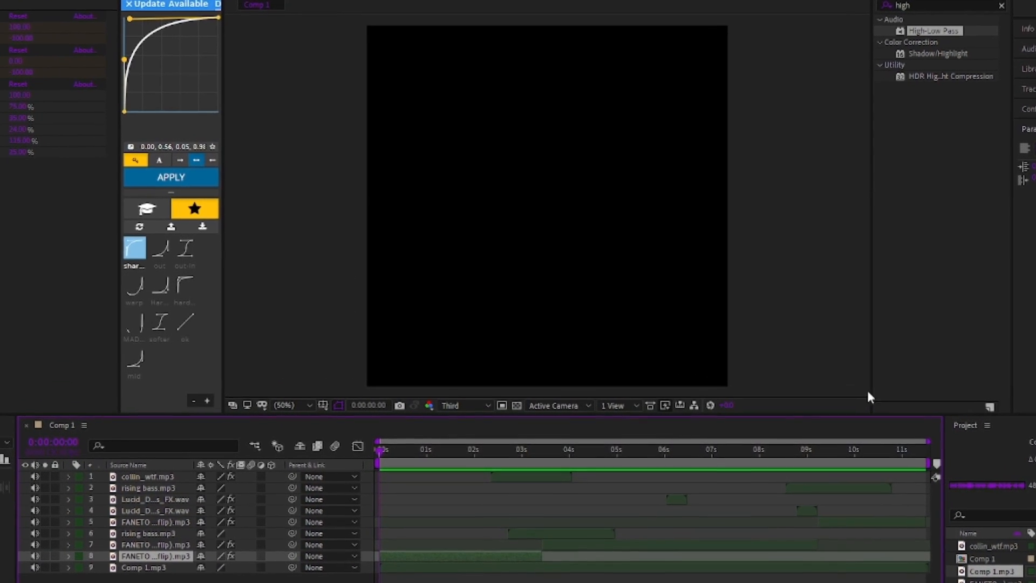
left_click(533, 489, "shift")
key("Delete")
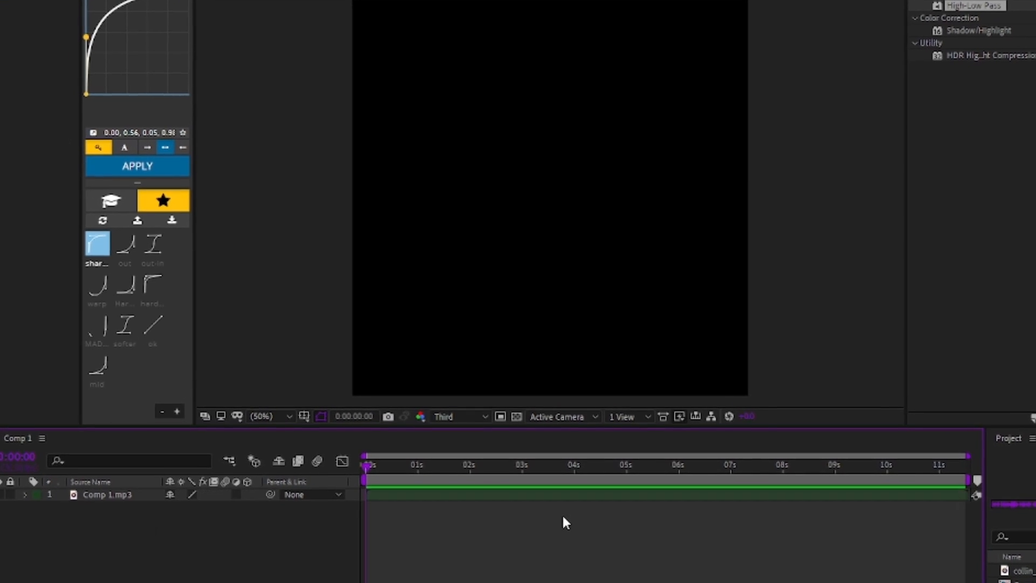
left_click(724, 477)
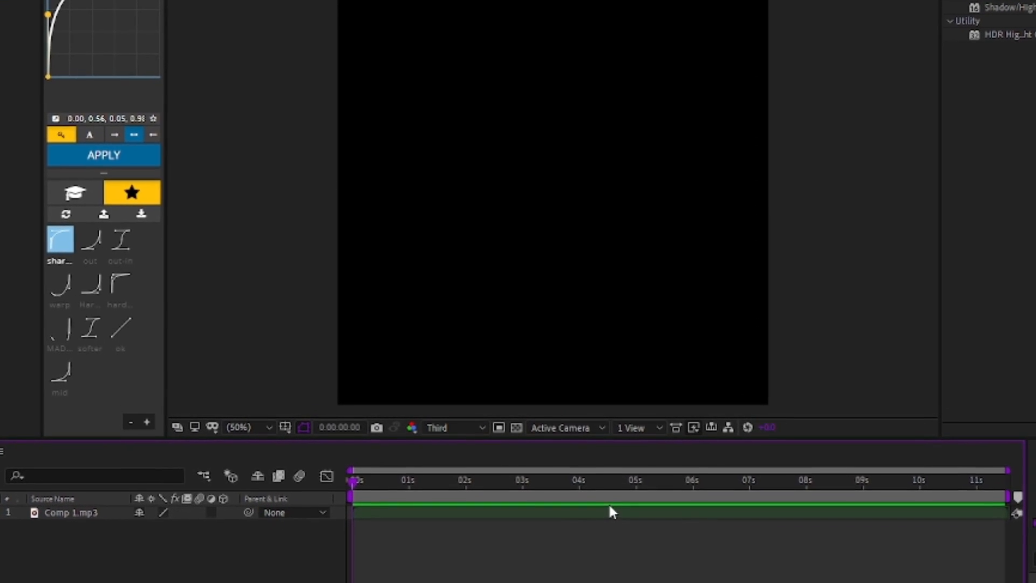